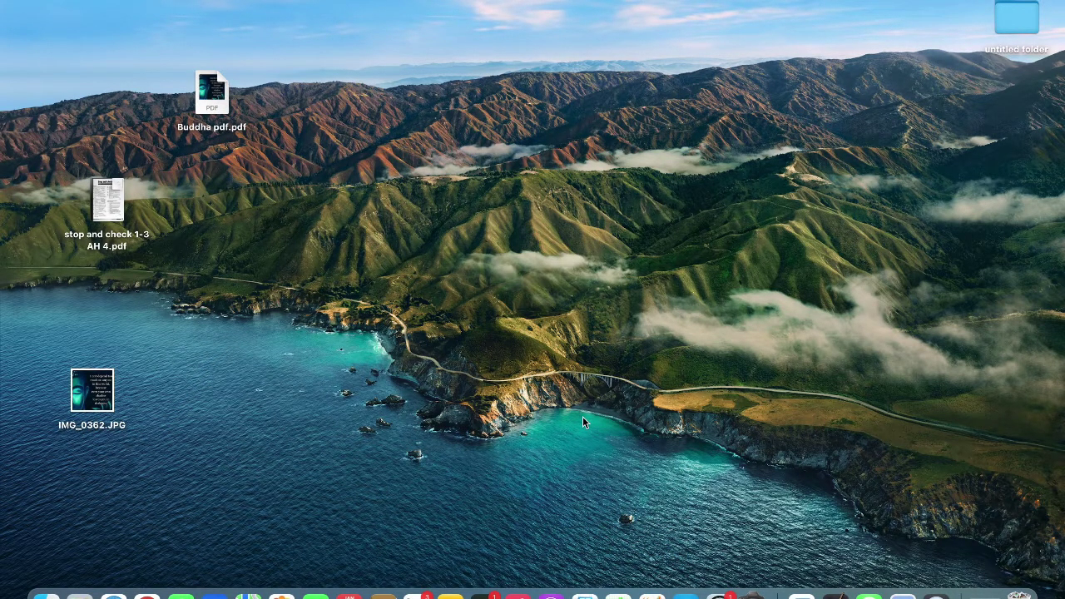
View IMG_0362.JPG, then create a blank Word document and drag the quote image onto its page.
double_click(95, 384)
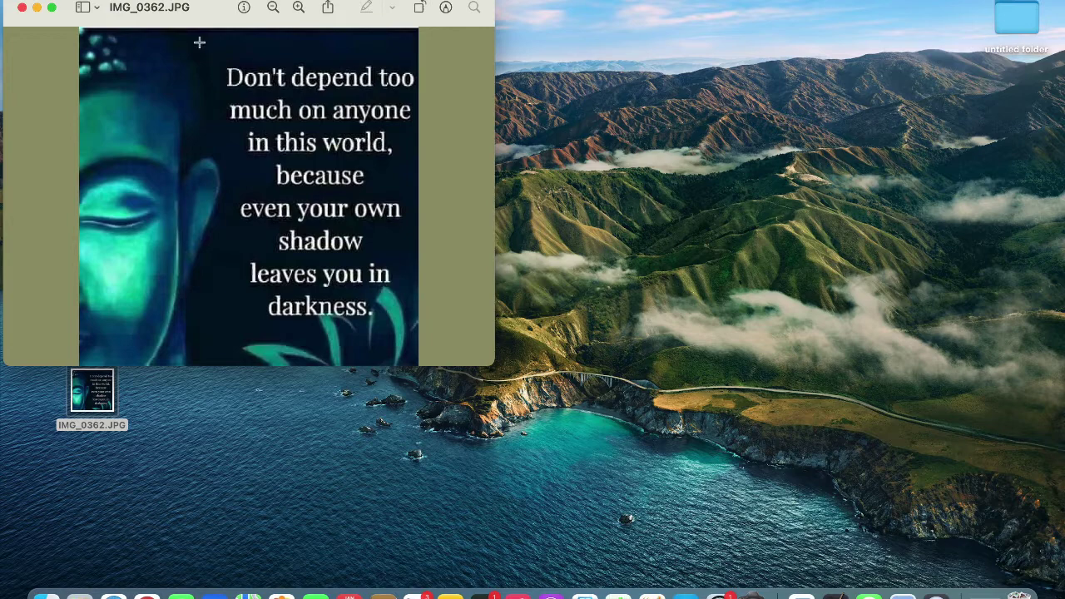
click(23, 8)
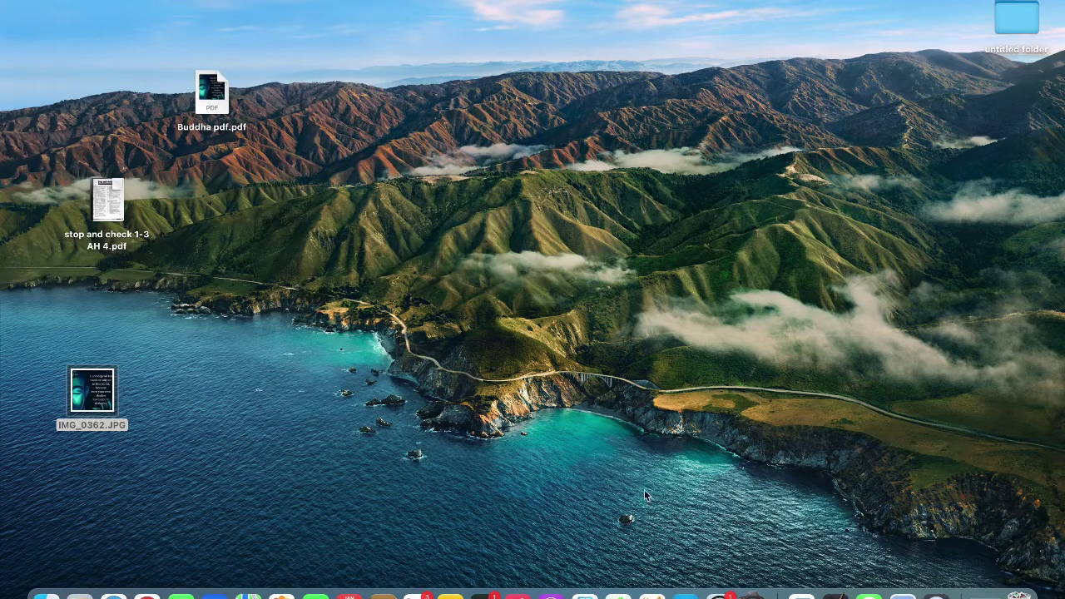
click(802, 594)
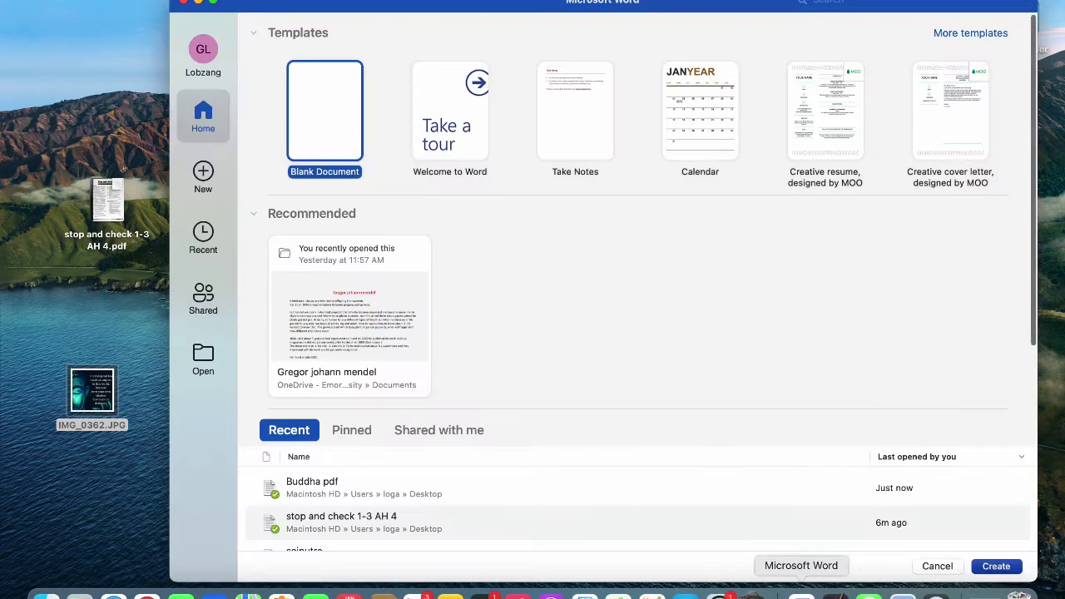
double_click(337, 153)
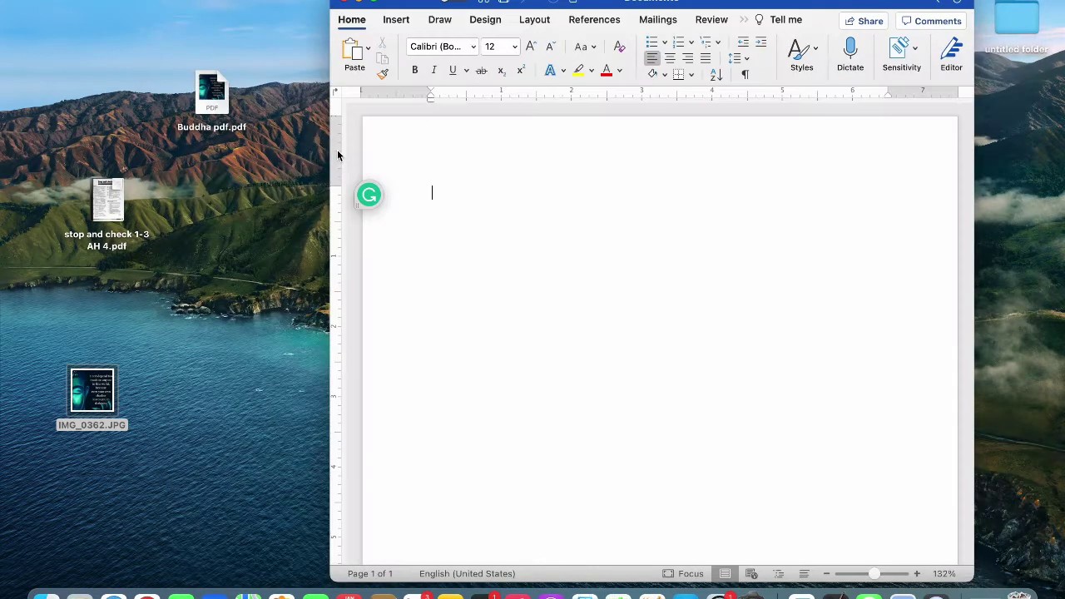
drag(92, 391, 647, 317)
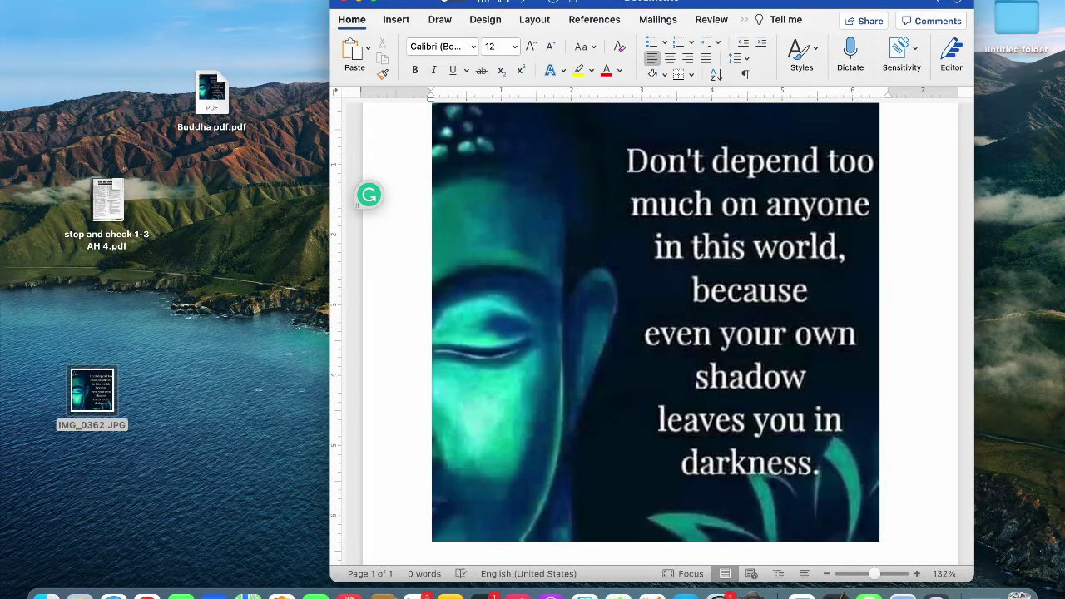
Save the document to the desktop as Buddha in PDF file format.
click(88, 1)
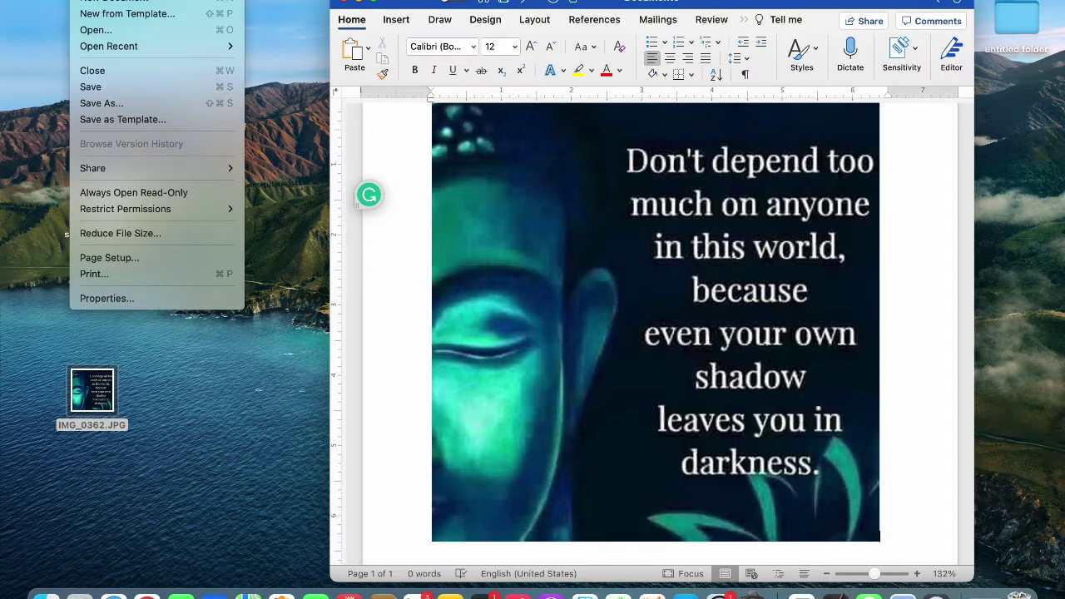
click(114, 103)
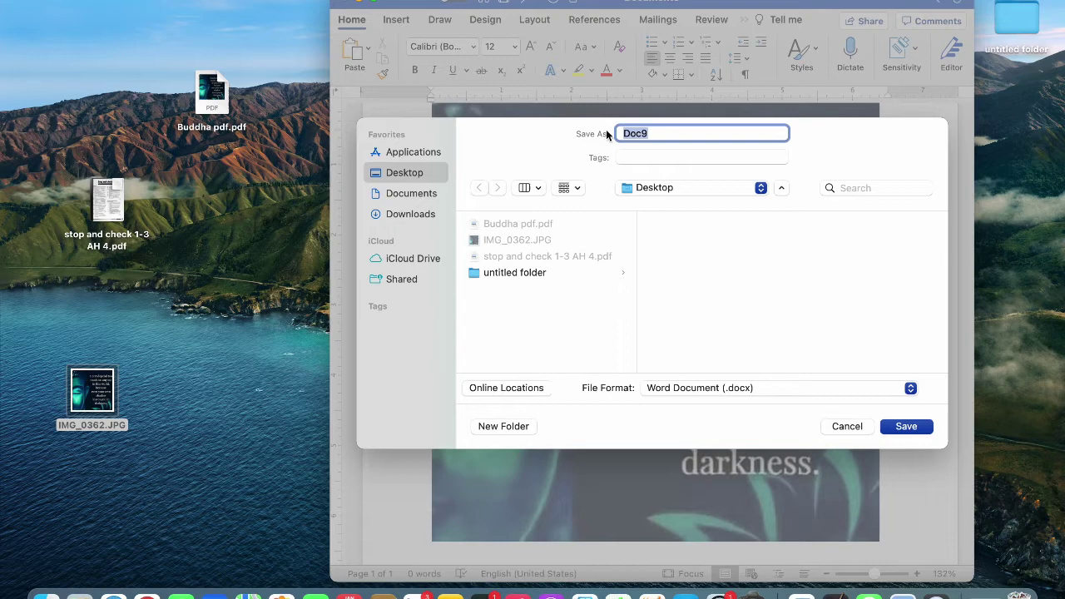
text(Buddha)
click(748, 387)
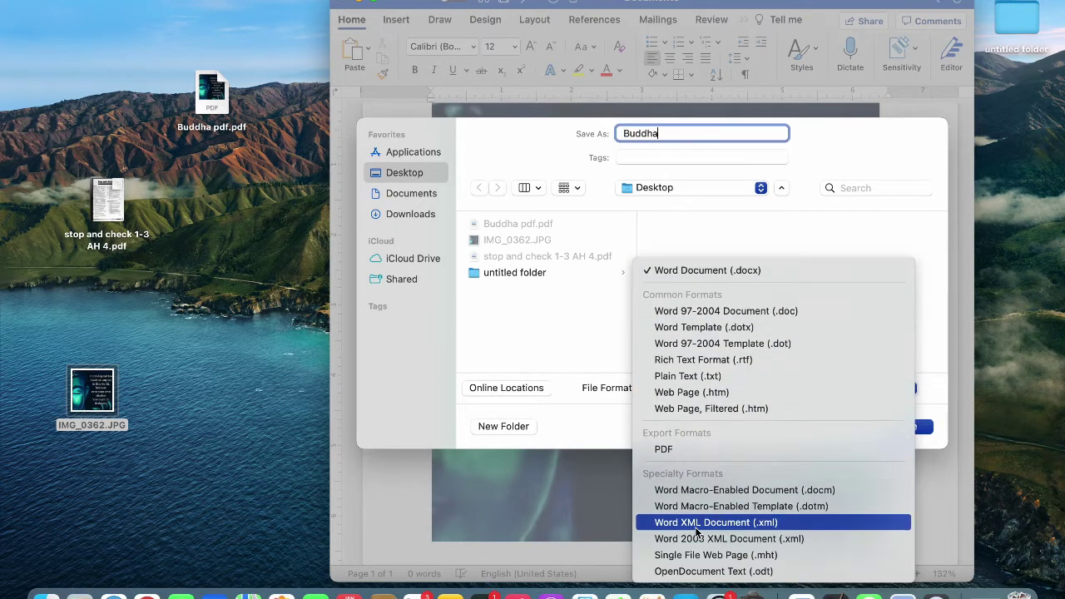
click(683, 447)
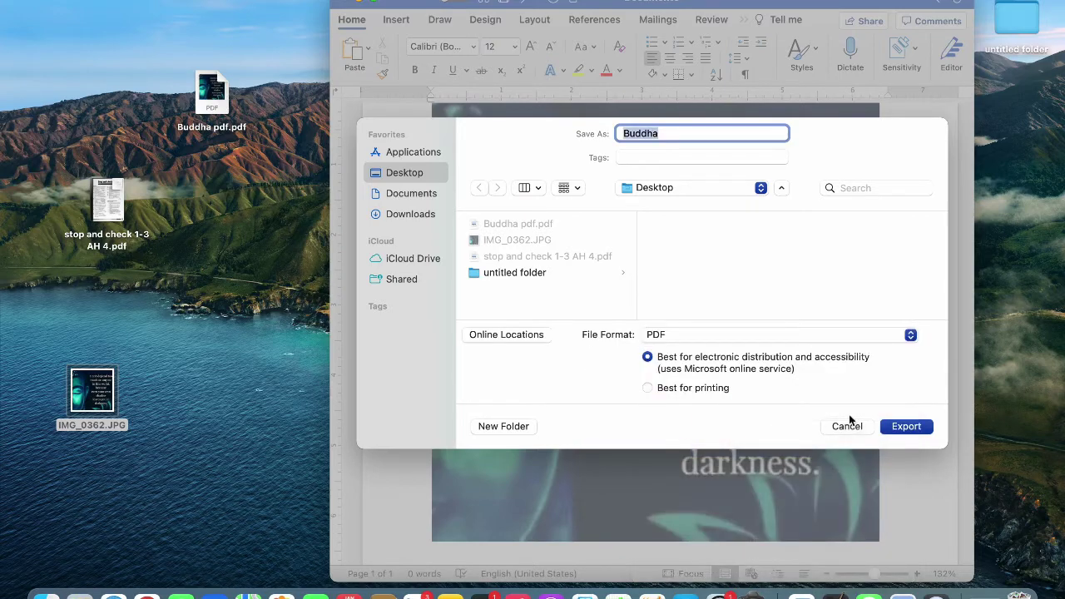
click(905, 426)
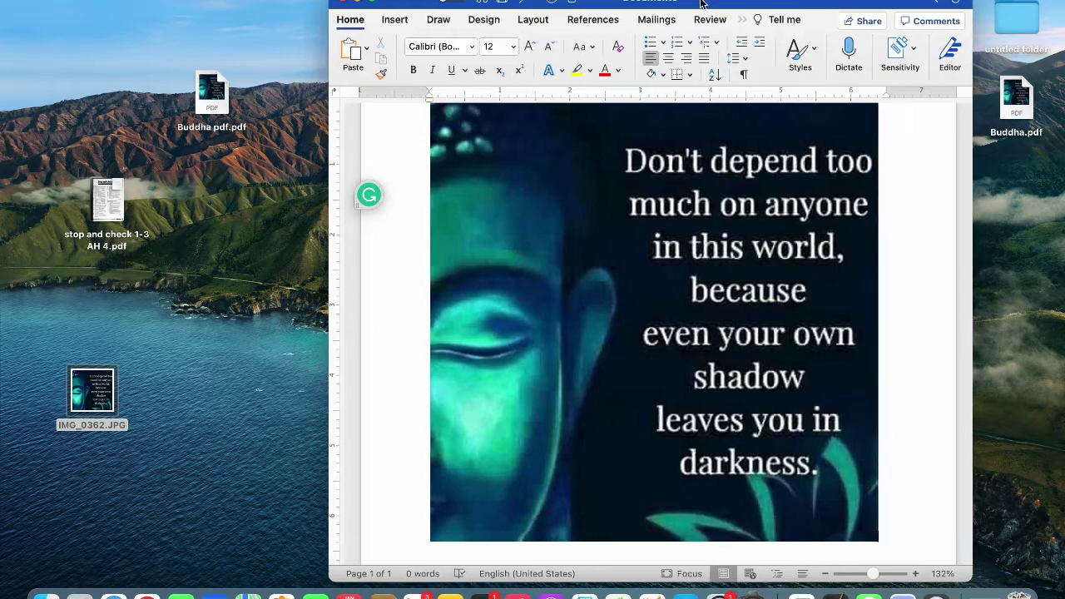
Shift the Word window left and close the image document without saving.
drag(707, 6, 666, 6)
click(305, 4)
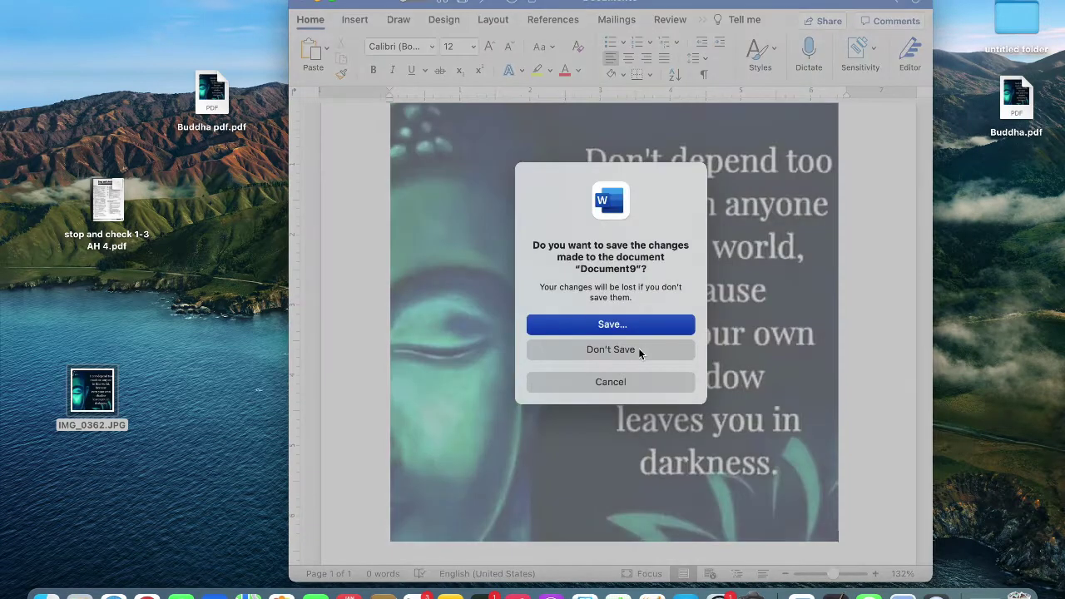
click(634, 349)
From a new blank document, open Buddha pdf.pdf so Word converts it to editable text.
click(787, 593)
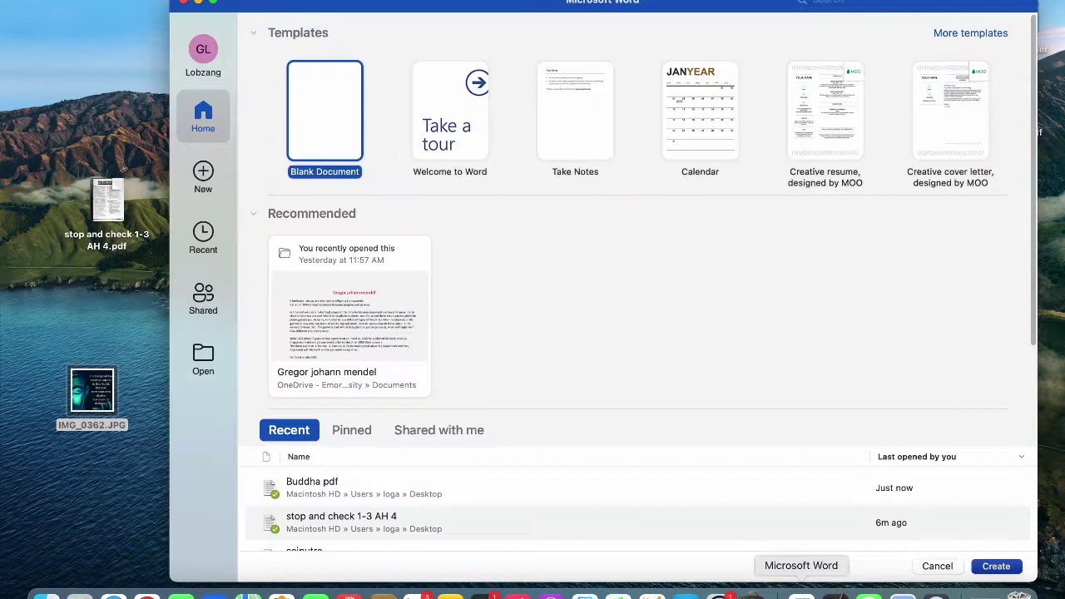
double_click(310, 122)
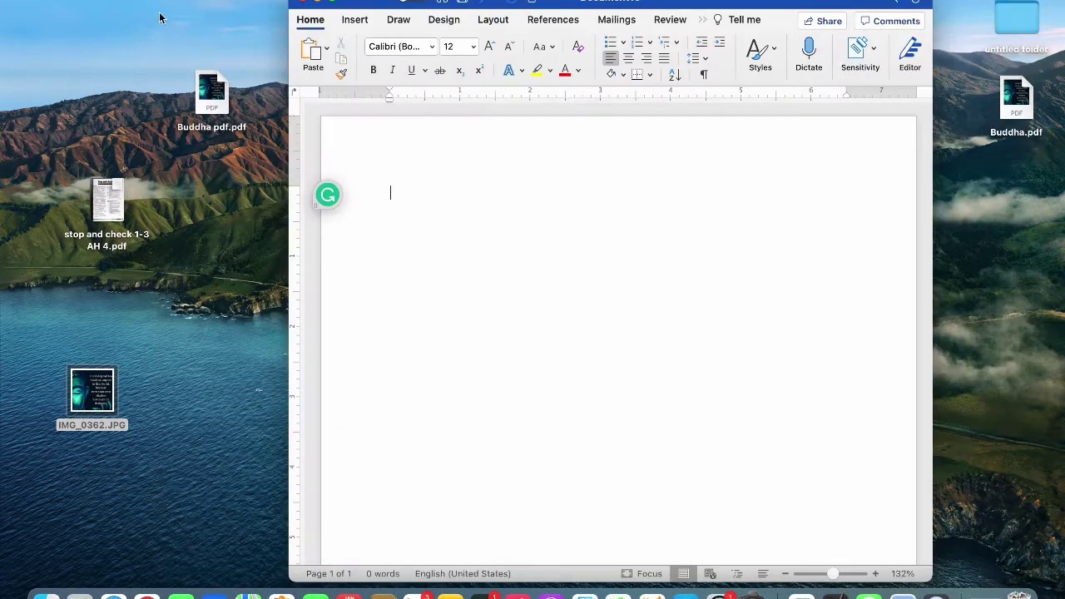
click(91, 0)
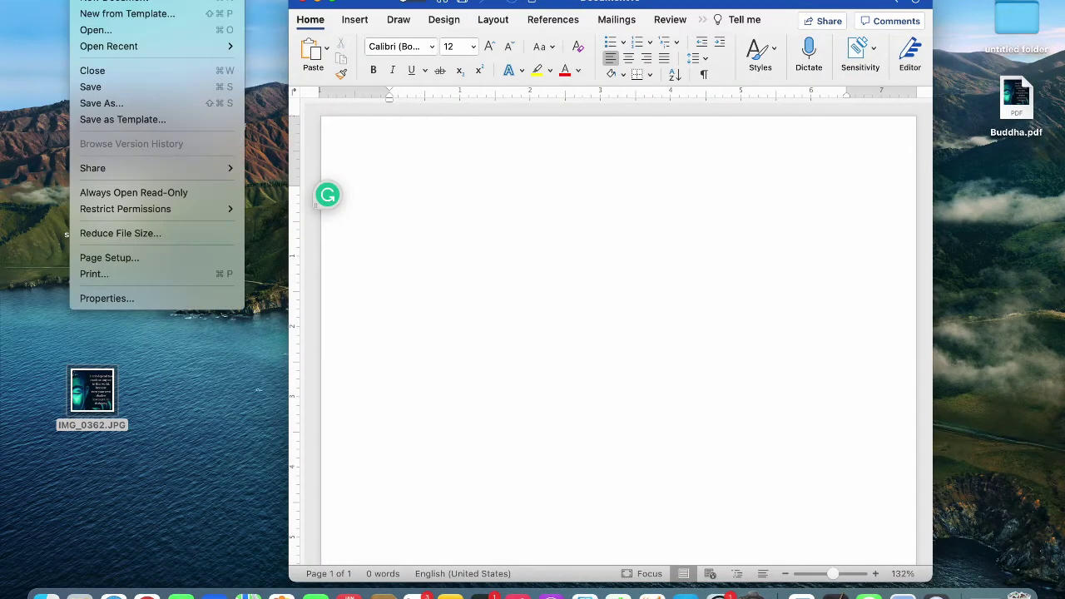
click(107, 31)
click(293, 144)
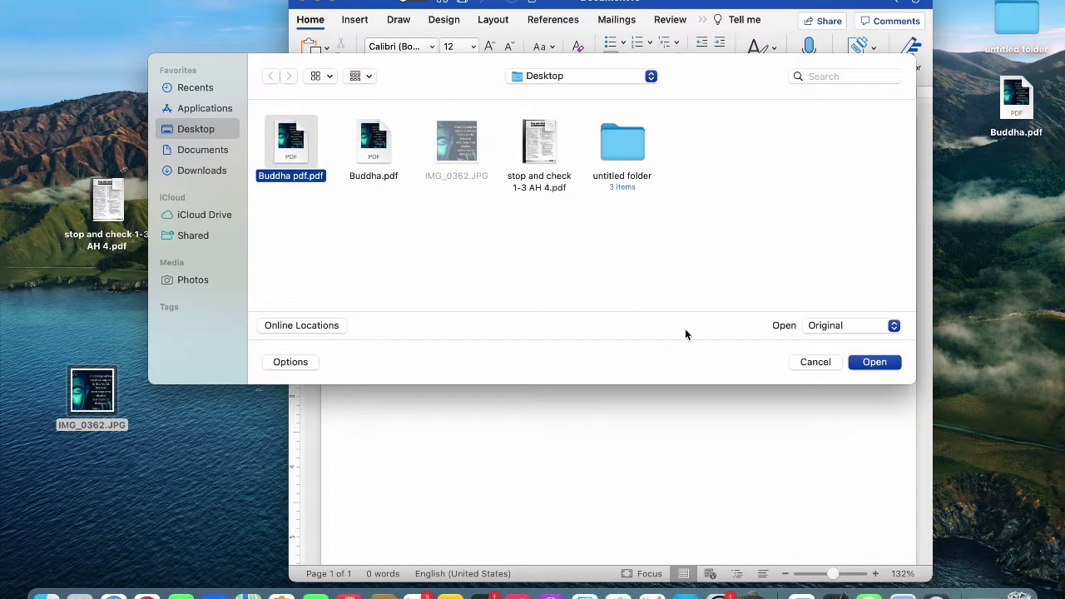
click(874, 362)
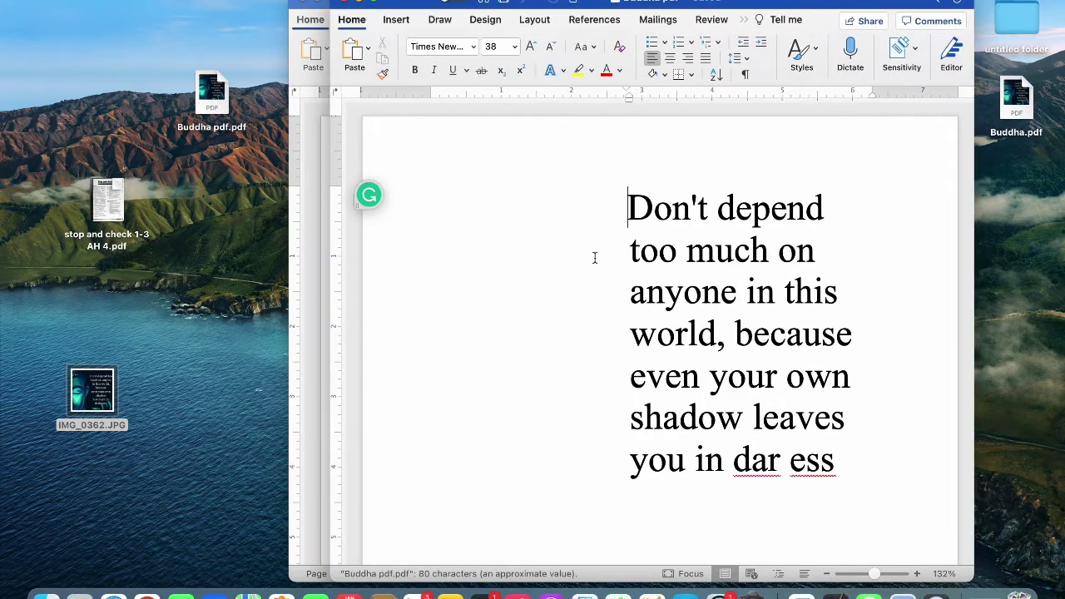
Open IMG_0362.JPG in Preview next to the converted quote text.
double_click(91, 389)
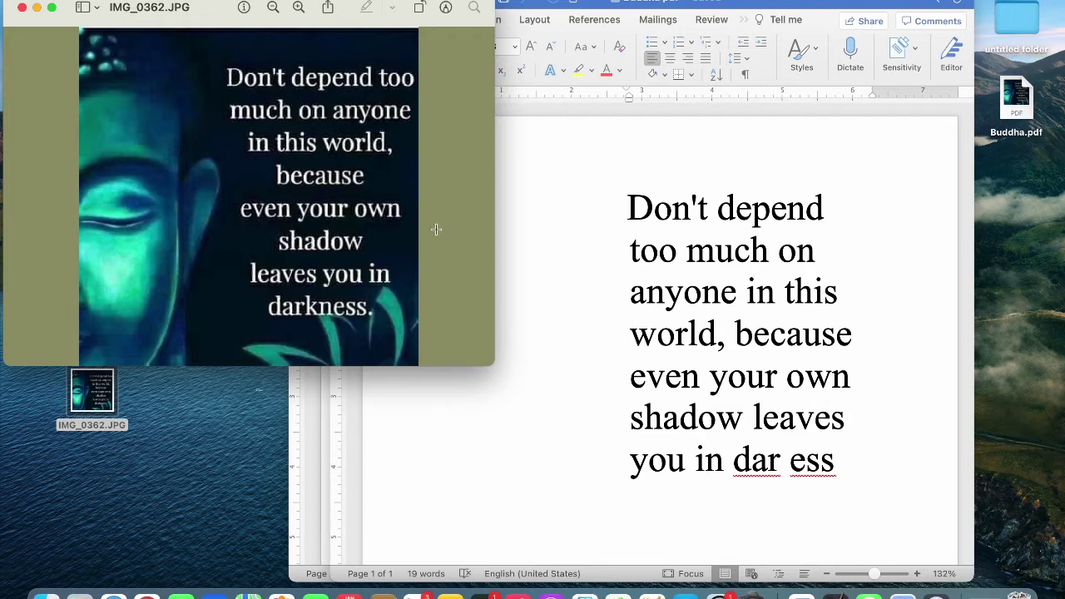
Close Preview, type and delete test text after 'depend', then close the quote document unsaved.
click(22, 7)
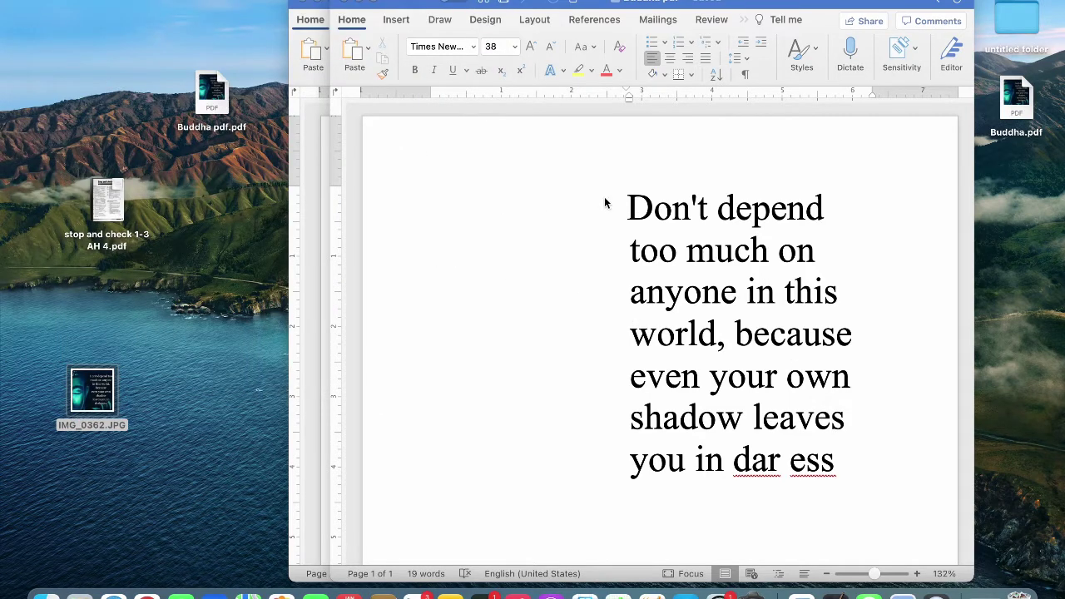
click(828, 213)
click(825, 210)
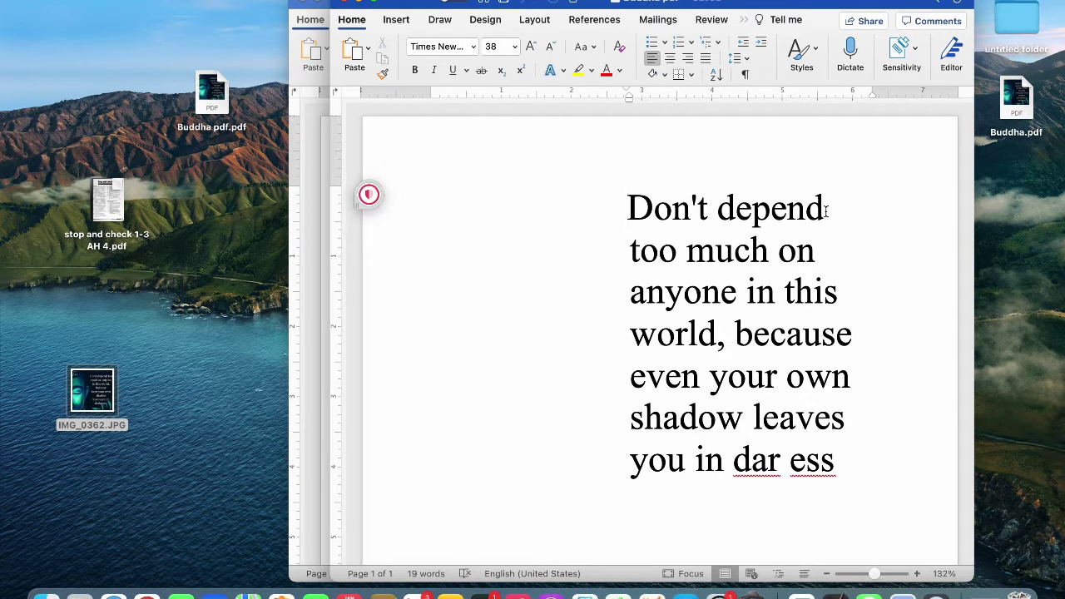
text(kjdflkdjkl)
key(BackSpace)
key(BackSpace)
key(BackSpace)
key(BackSpace)
key(BackSpace)
key(BackSpace)
key(BackSpace)
key(BackSpace)
key(BackSpace)
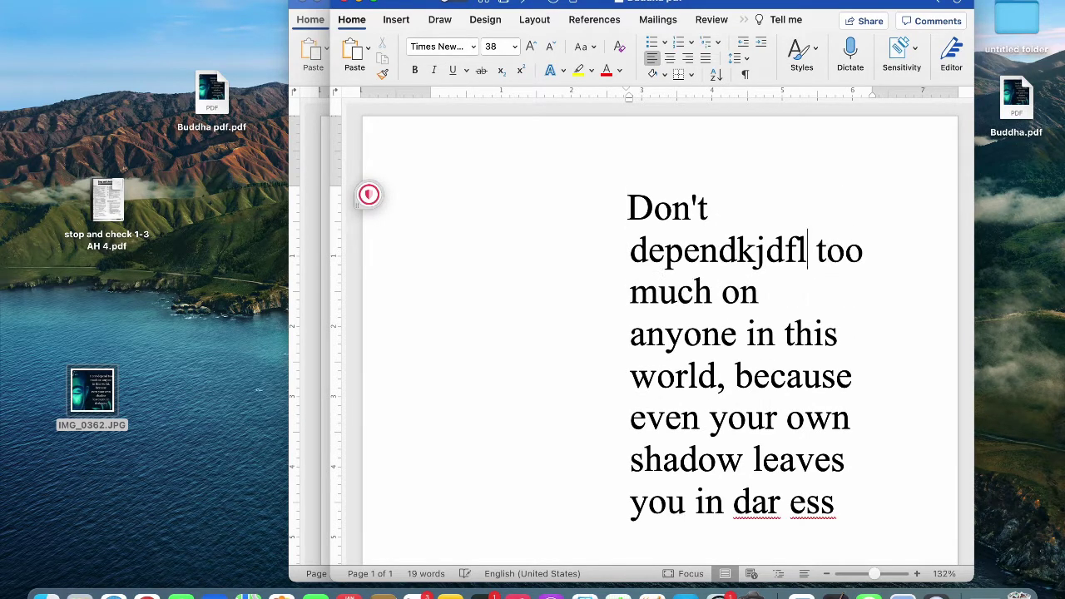
key(BackSpace)
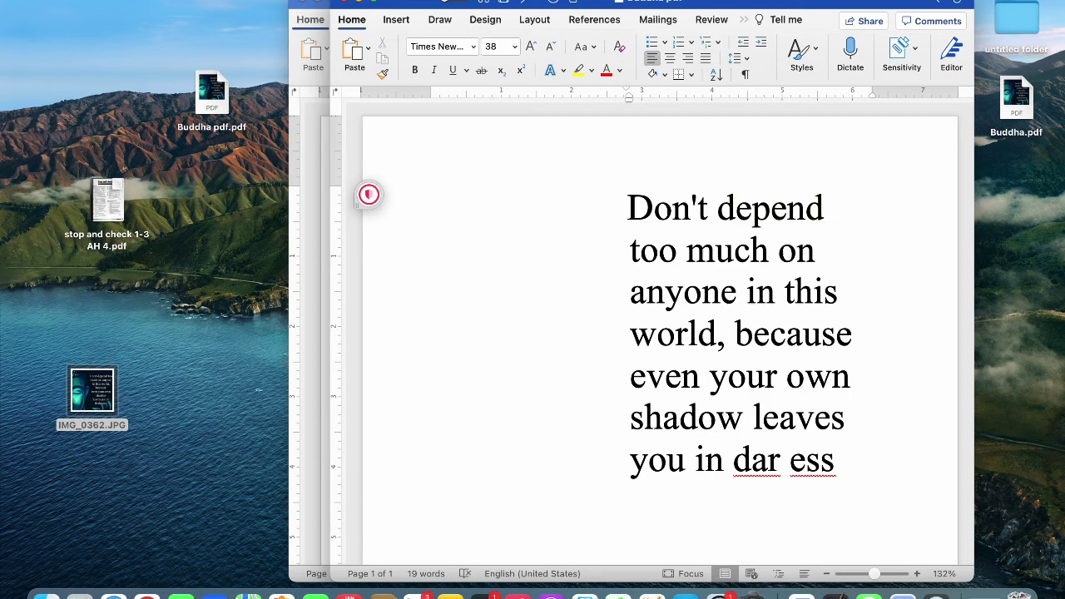
click(344, 2)
click(628, 351)
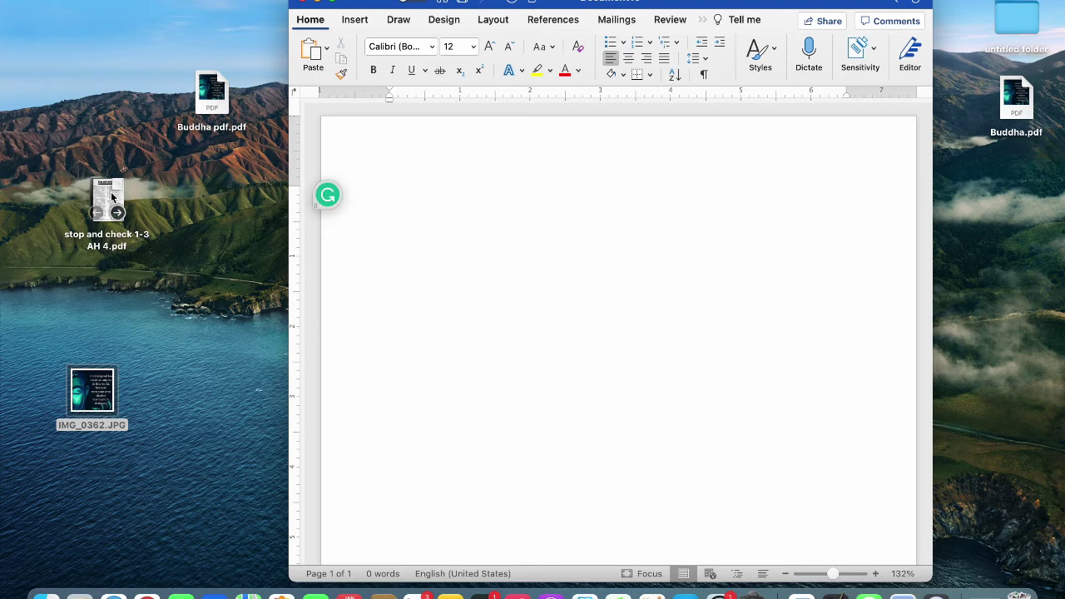
Move the worksheet PDF icon to the top-left, skim stop and check 1-3 AH 4.pdf in Preview, then close it.
drag(107, 199, 68, 60)
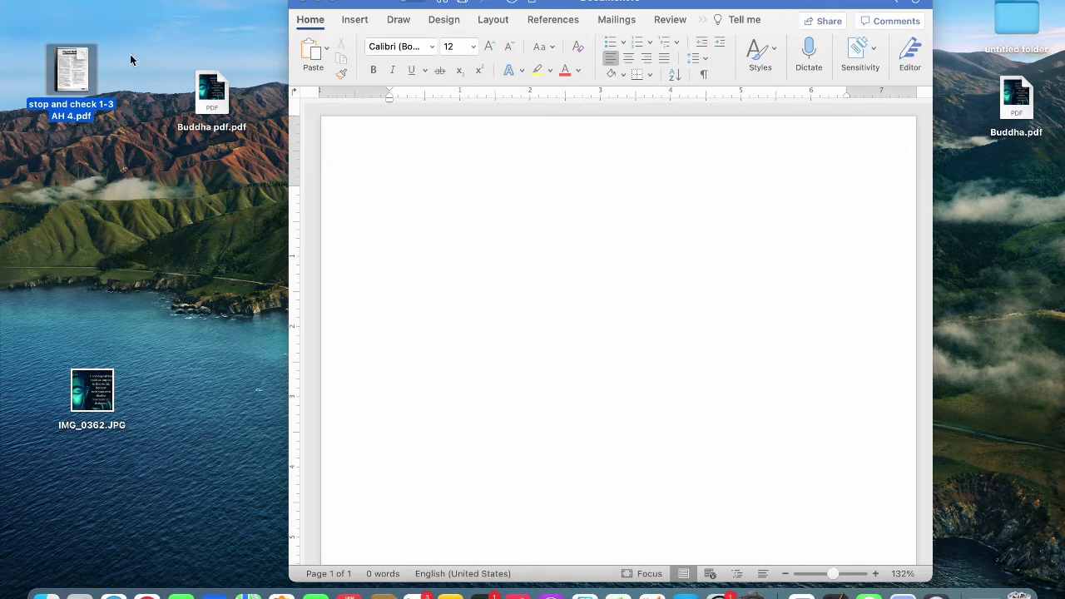
click(100, 0)
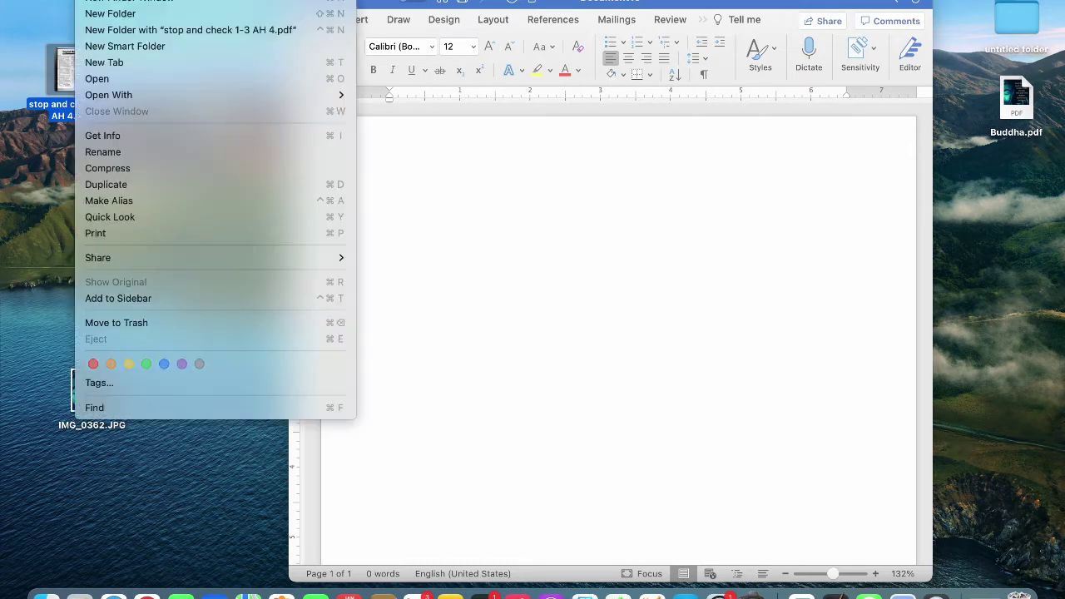
click(109, 80)
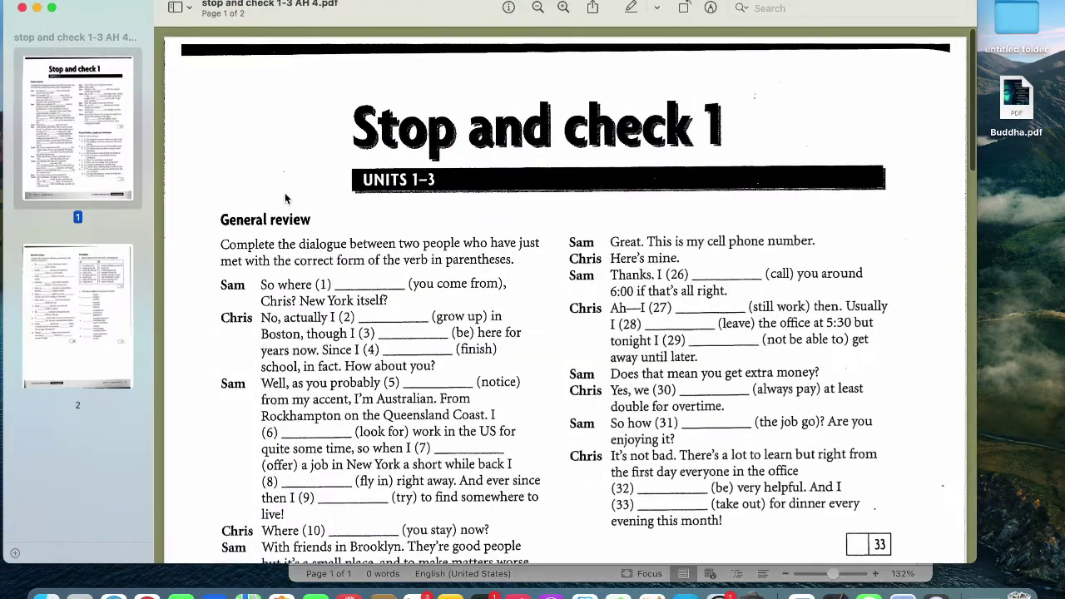
scroll(325, 185, down, 5)
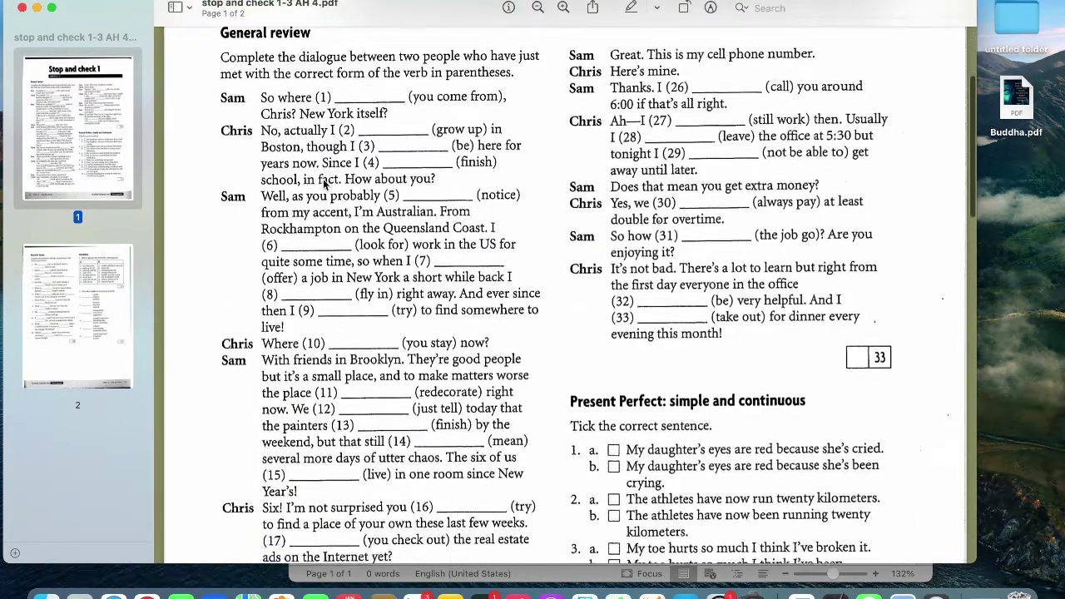
click(22, 8)
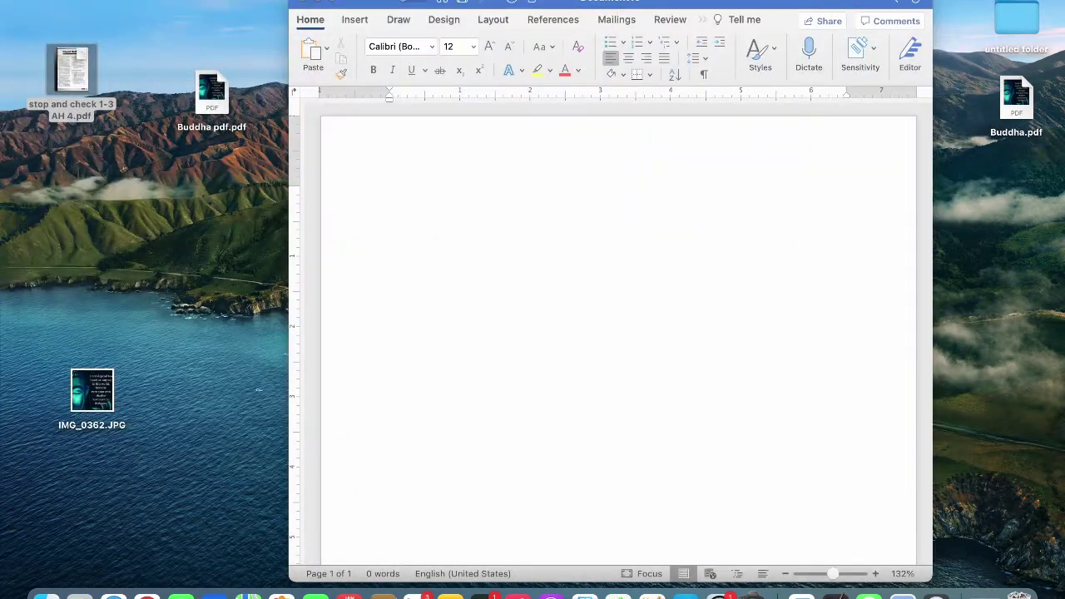
Open stop and check 1-3 AH 4.pdf from the Desktop in Word, converting it to editable text.
click(402, 183)
click(83, 1)
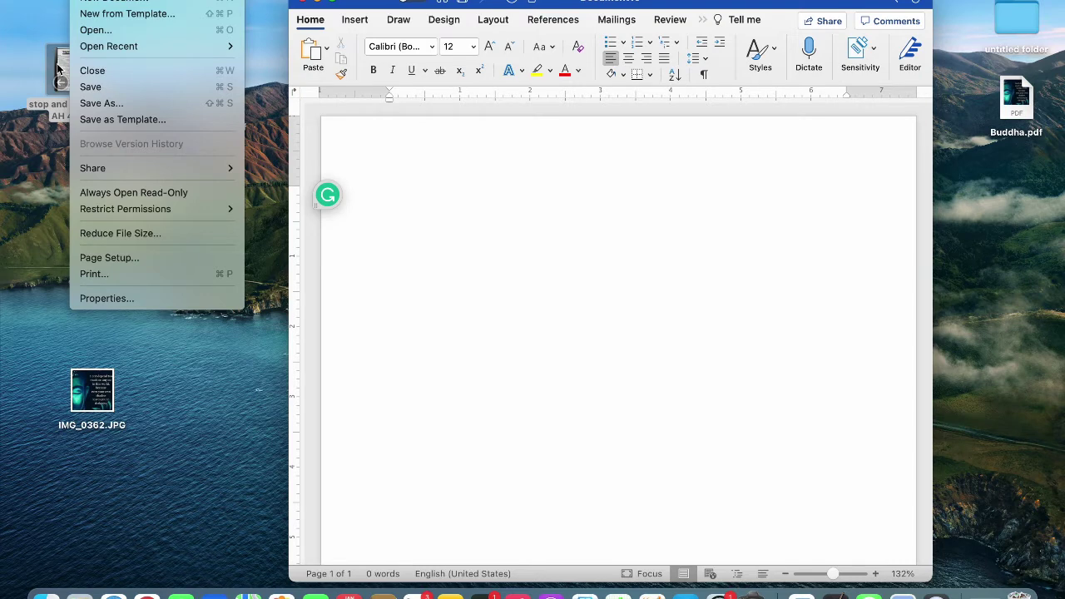
click(102, 31)
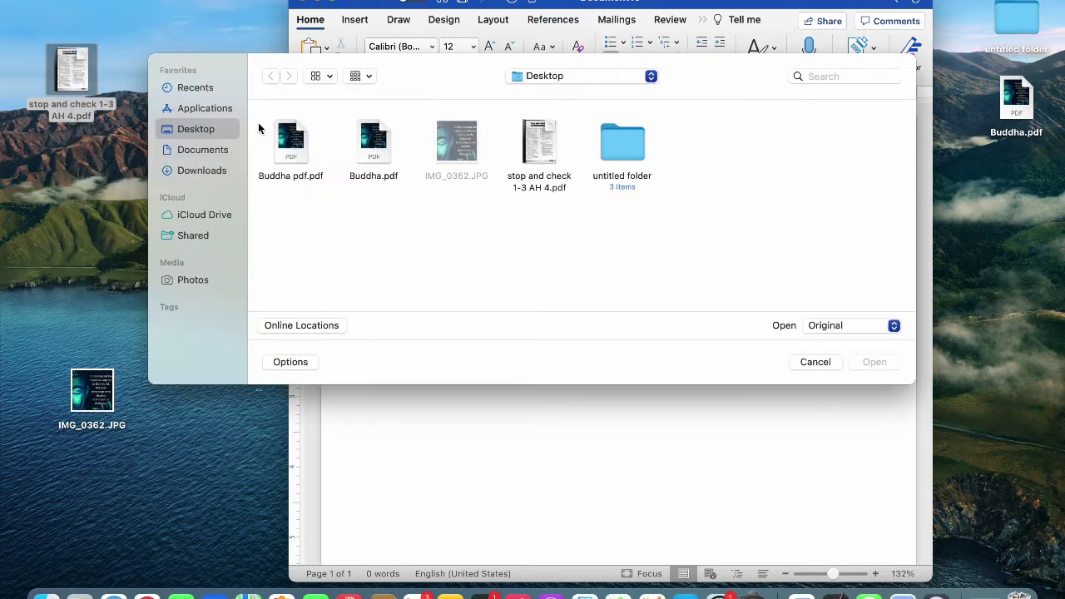
click(541, 143)
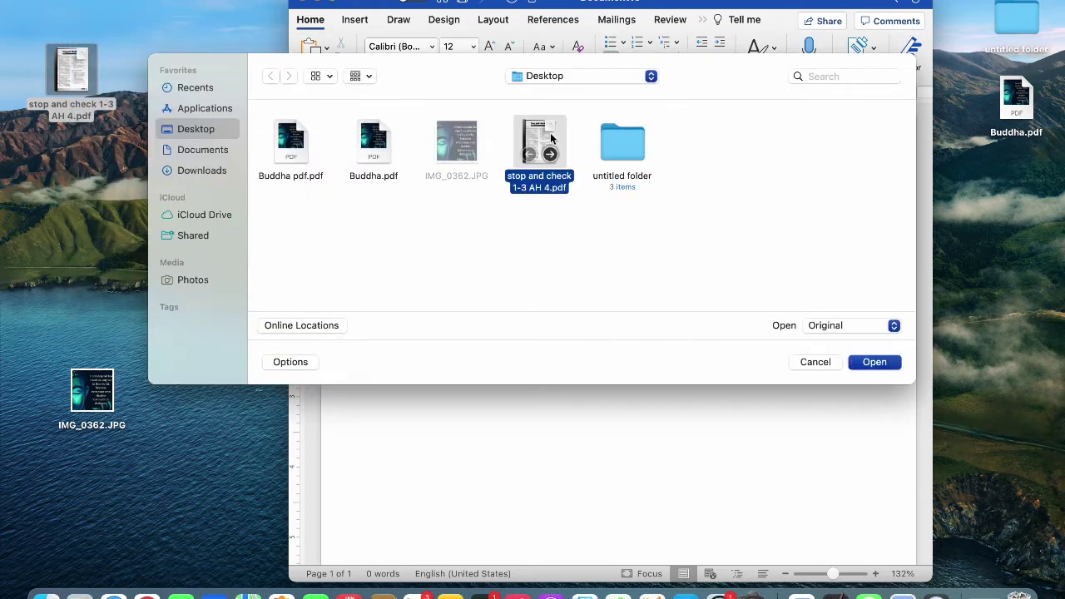
click(875, 363)
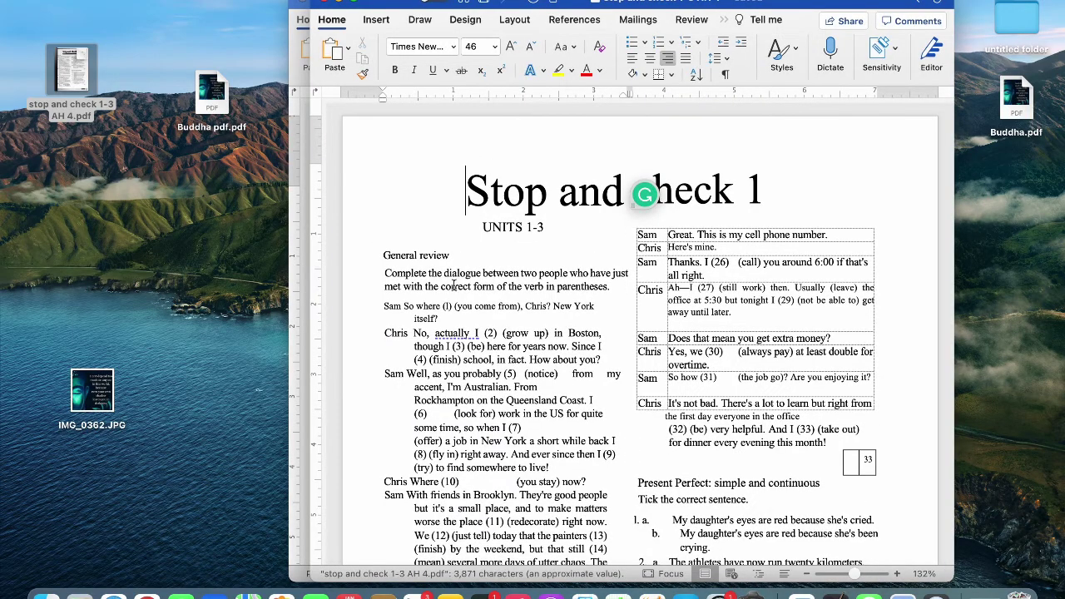
Type test text after "Year's!" in the converted worksheet to check it is editable.
scroll(454, 285, down, 5)
scroll(453, 285, up, 5)
scroll(546, 210, down, 7)
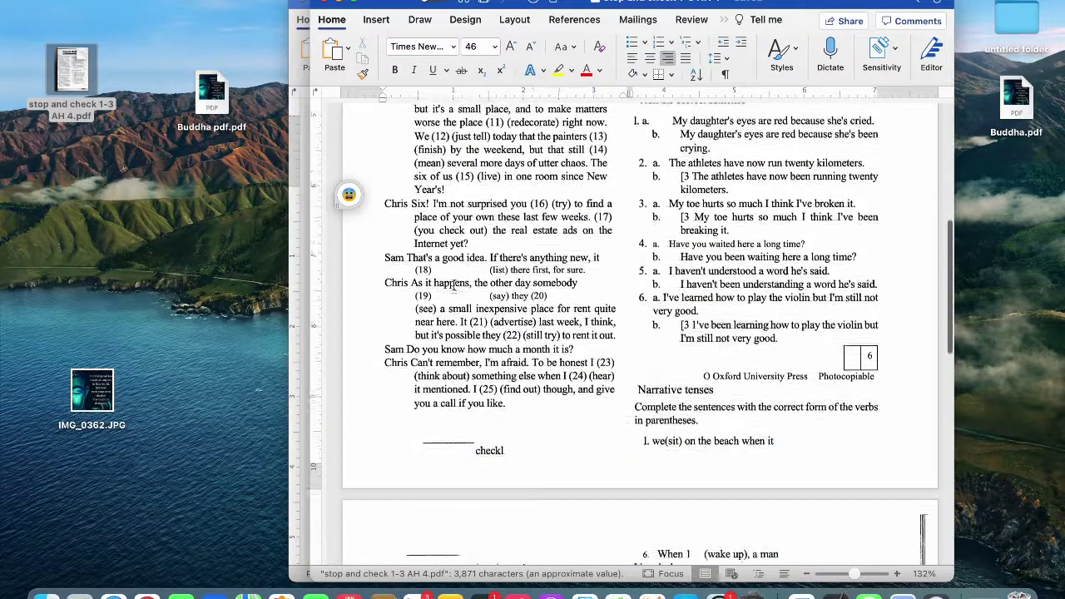
click(447, 187)
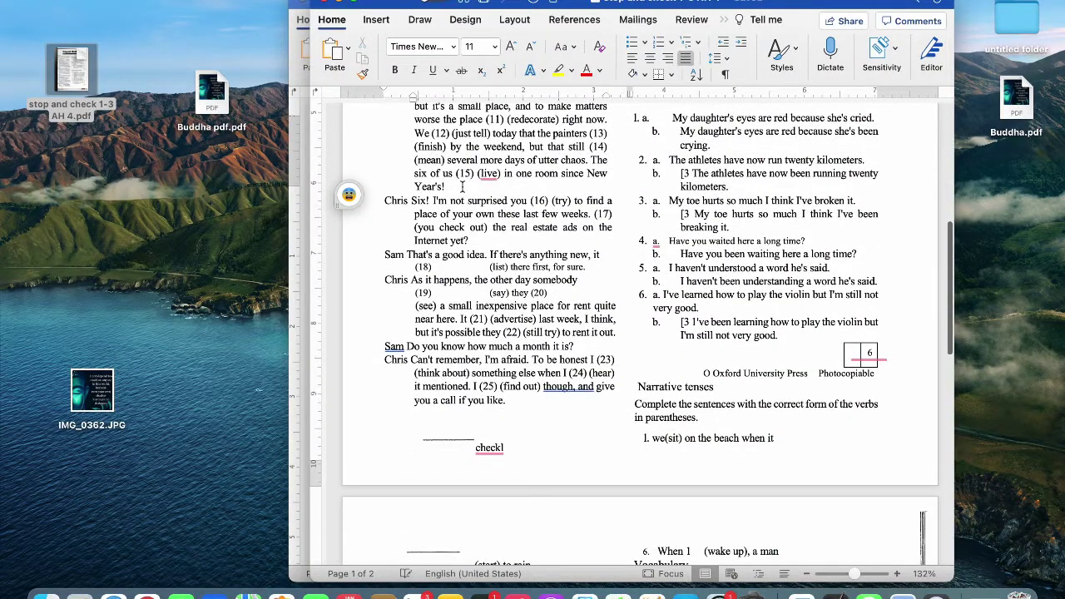
text(kjlkdjlkfdjlkfjld)
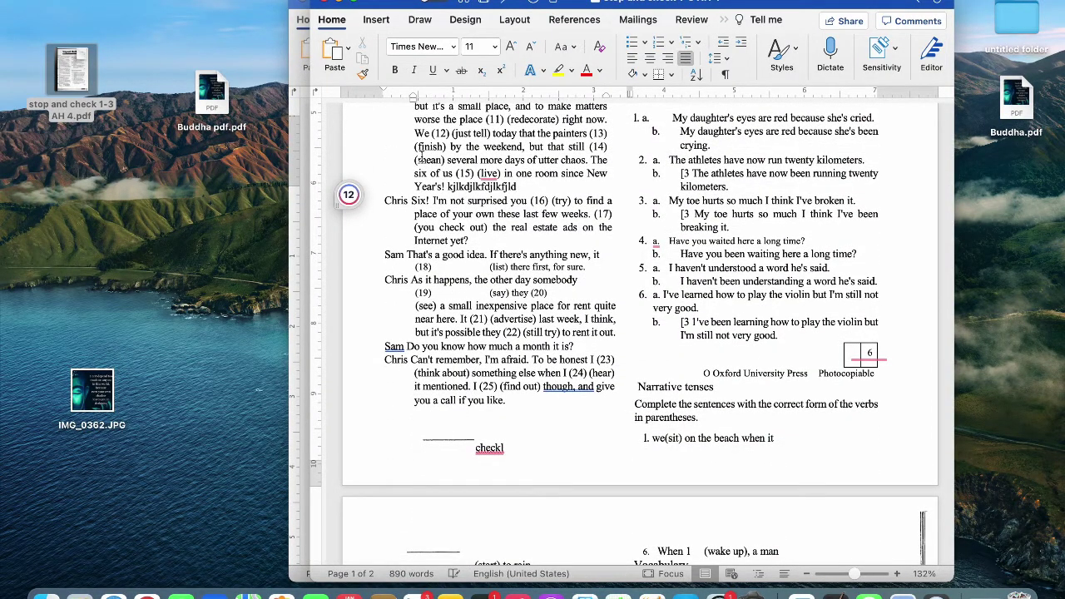
scroll(487, 268, up, 5)
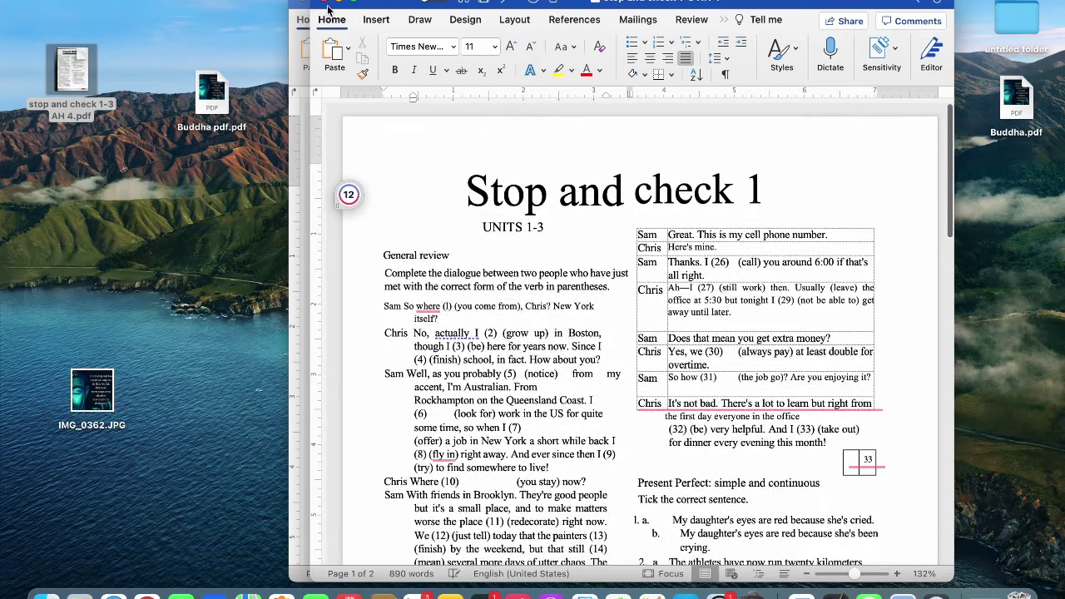
Close the worksheet without saving, then close the blank document.
click(327, 3)
click(695, 354)
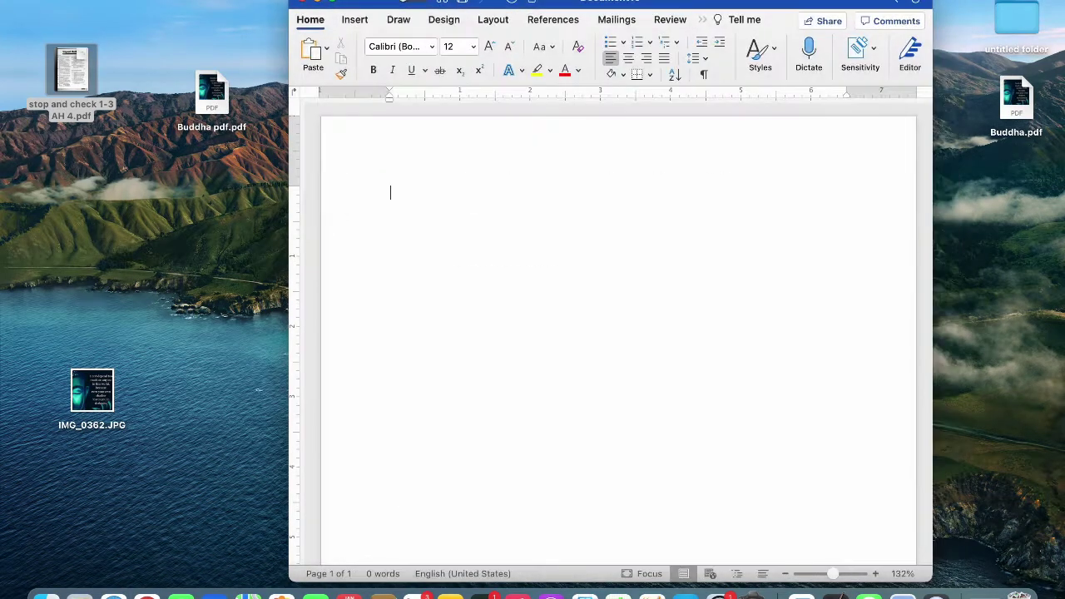
click(301, 4)
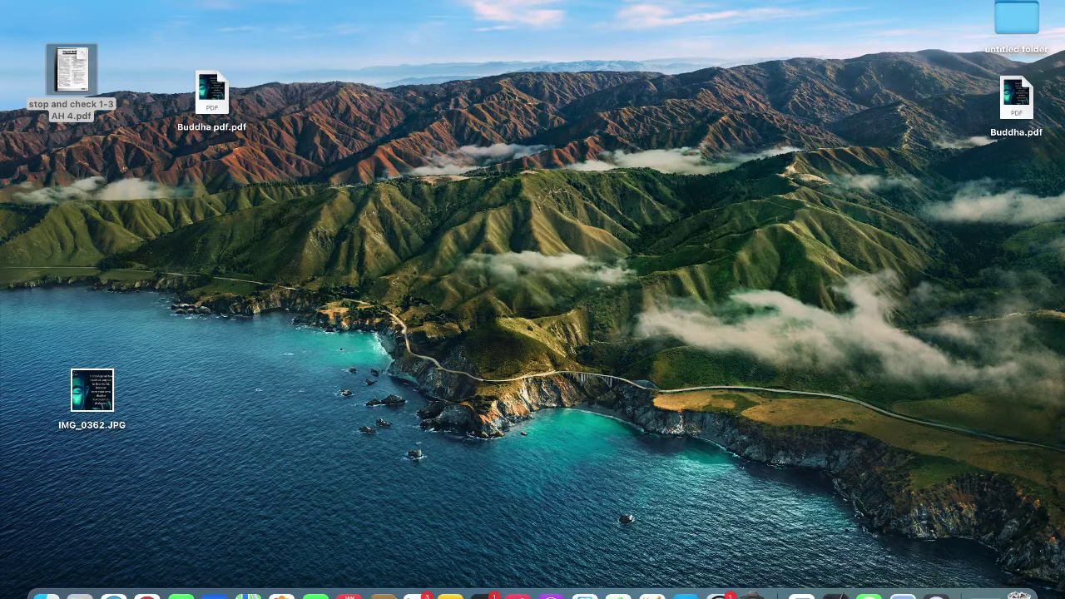